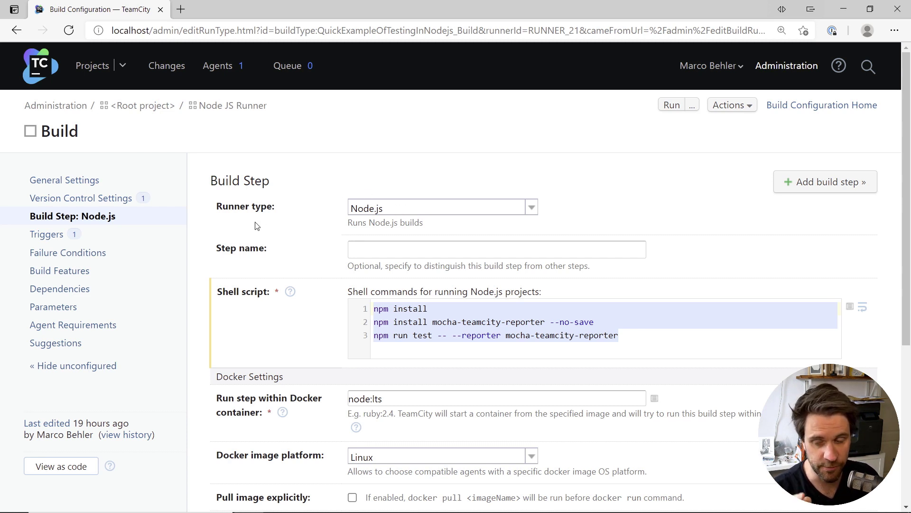
# - Highlight the npm install, npm run test and mocha-teamcity-reporter parts of the shell script
pyautogui.click(380, 311)
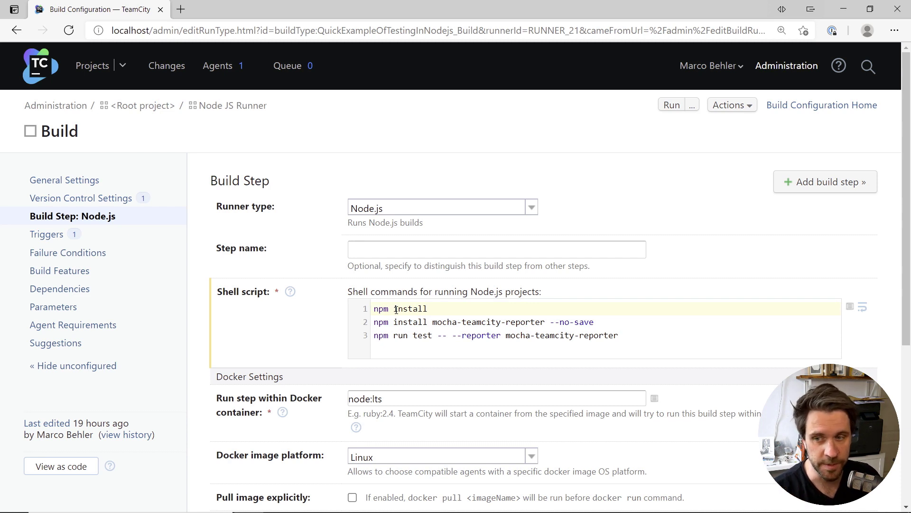
pyautogui.moveTo(373, 308); pyautogui.dragTo(428, 309)
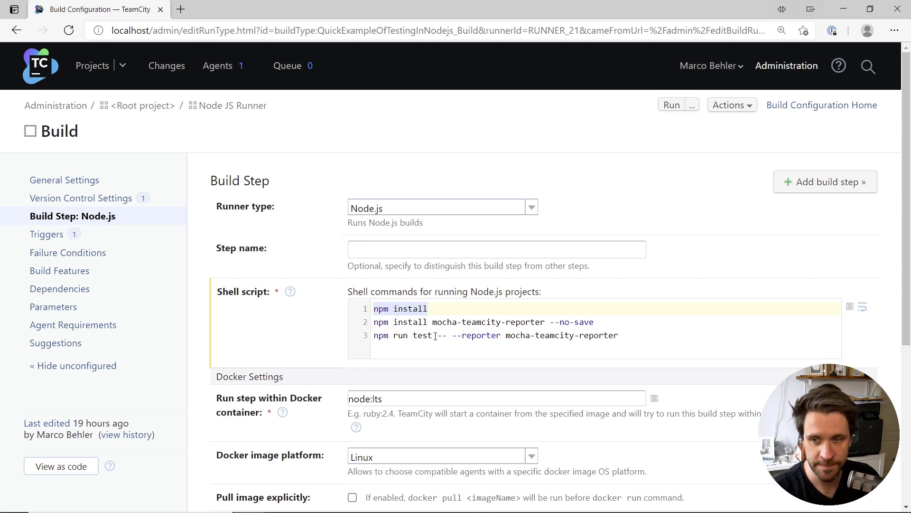
pyautogui.moveTo(433, 336); pyautogui.dragTo(374, 335)
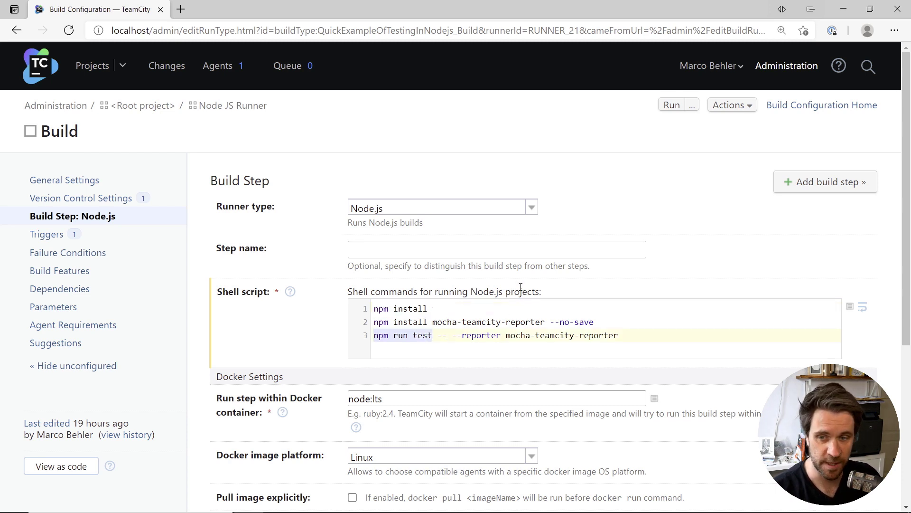
pyautogui.moveTo(432, 321)
pyautogui.mouseDown()
pyautogui.moveTo(545, 321)
pyautogui.moveTo(620, 335)
pyautogui.mouseUp()
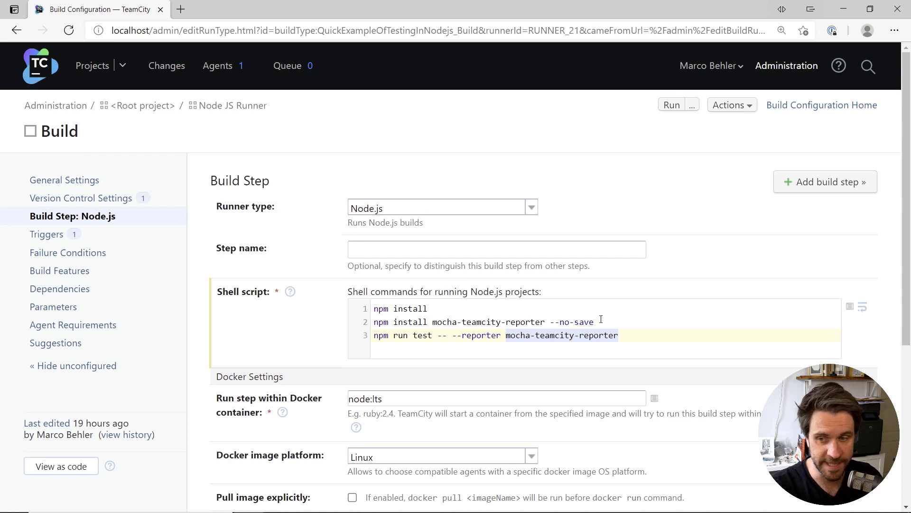
pyautogui.scroll(-2, 598, 318)
pyautogui.scroll(-2, 499, 299)
# - Check the node:lts Docker image, run build #5 and list its 5 passed tests
pyautogui.doubleClick(416, 256)
pyautogui.scroll(1, 416, 256)
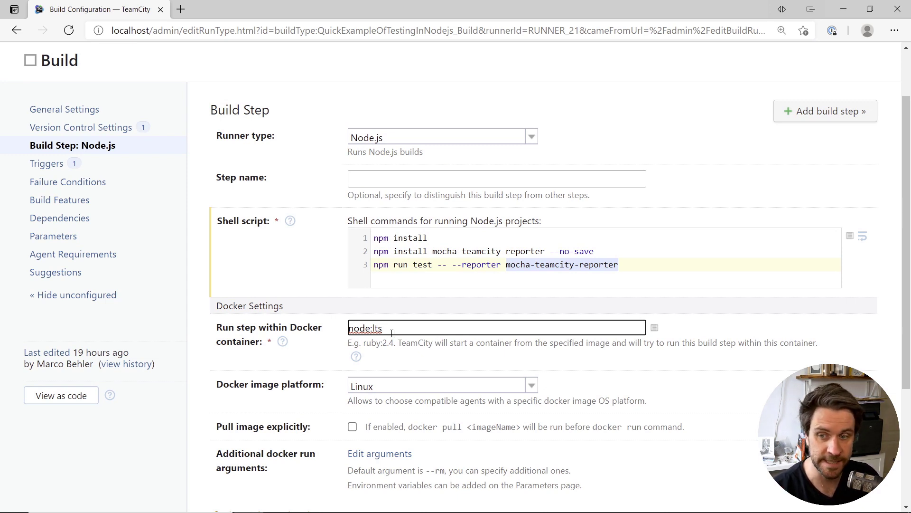
pyautogui.doubleClick(394, 329)
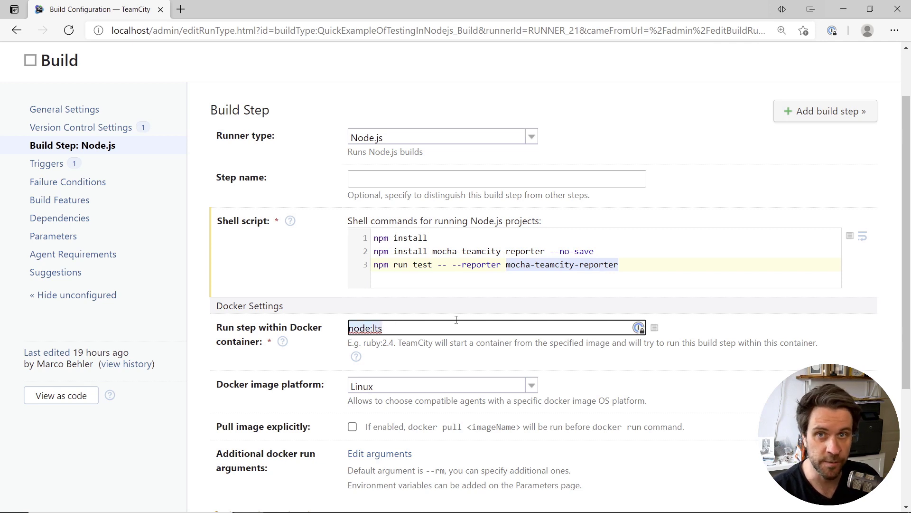
pyautogui.scroll(2, 454, 336)
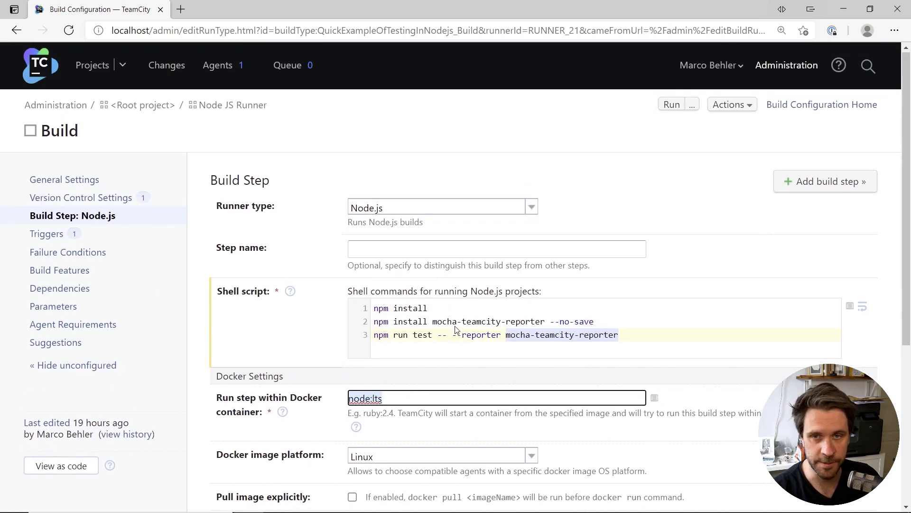
pyautogui.click(672, 105)
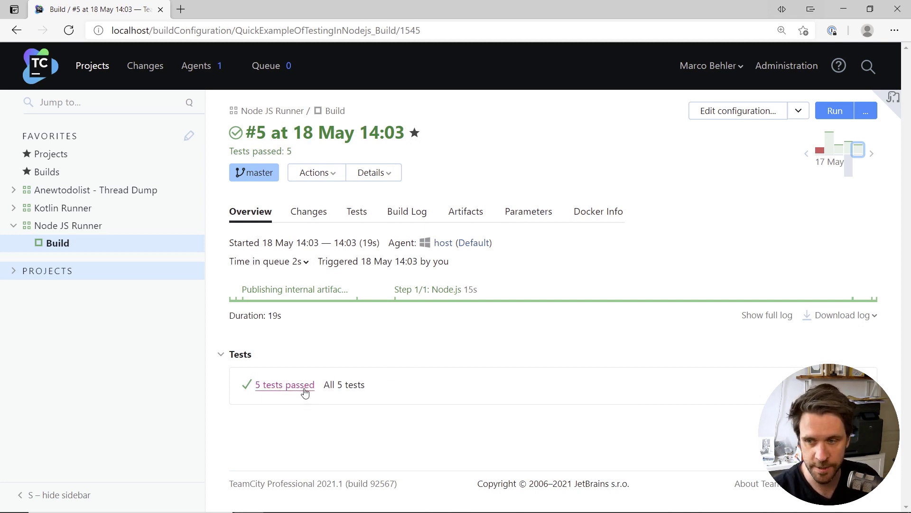
pyautogui.click(280, 388)
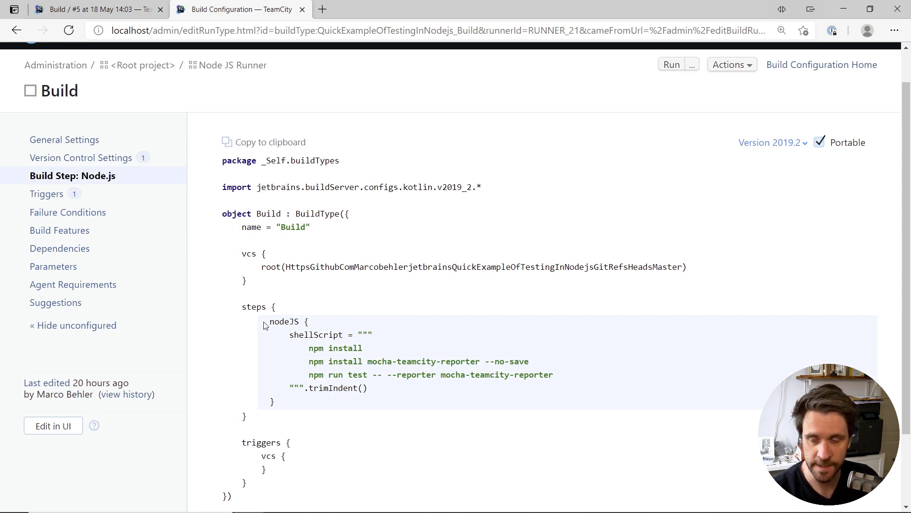
pyautogui.moveTo(268, 322); pyautogui.dragTo(301, 407)
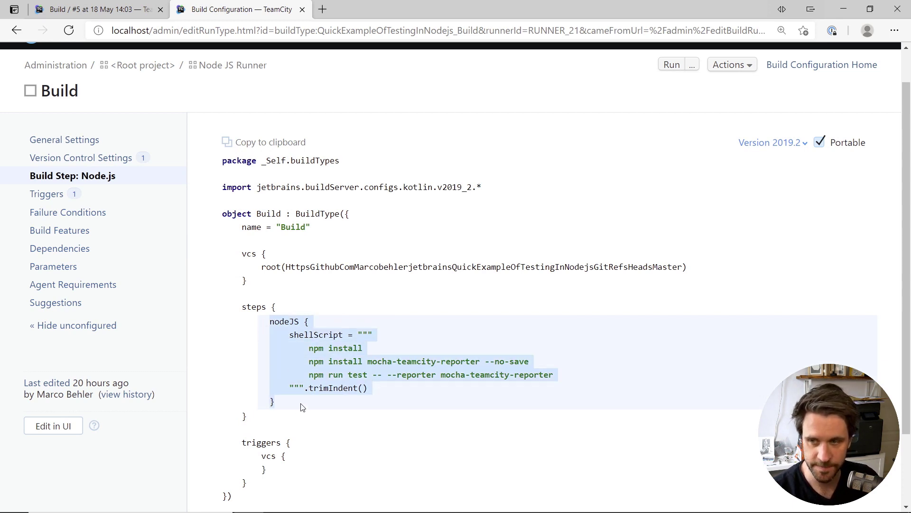